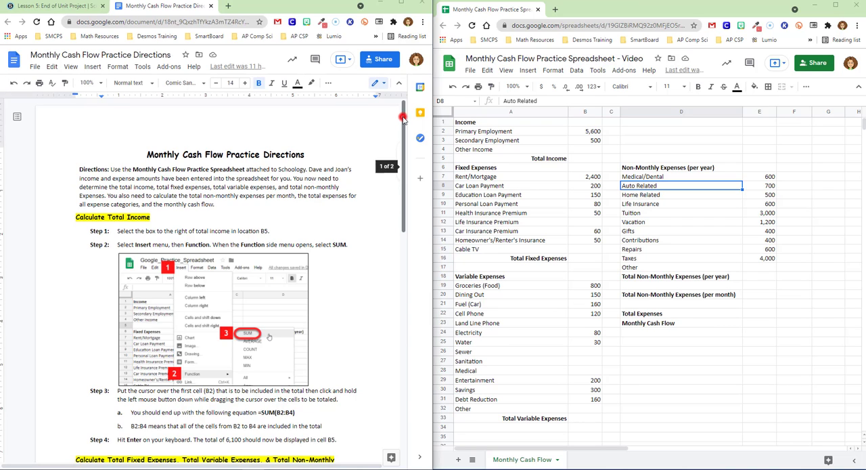
# Step: Follow the Calculate Total Income directions and total the income amounts in B5 with the SUM function over B2:B4
pyautogui.click(403, 120)
pyautogui.moveTo(403, 119); pyautogui.dragTo(405, 129)
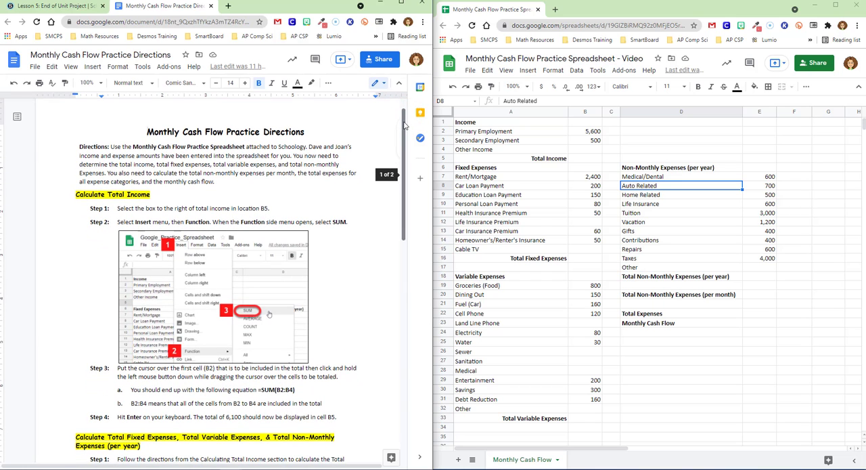
pyautogui.moveTo(404, 124); pyautogui.dragTo(415, 157)
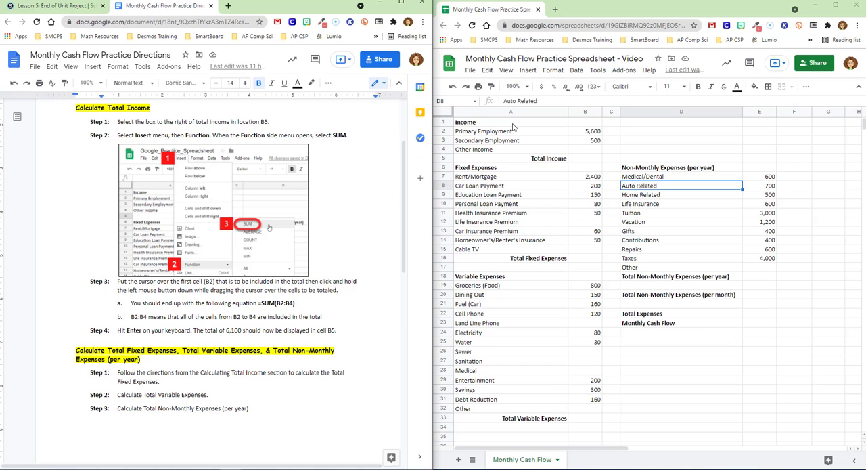
pyautogui.moveTo(513, 124); pyautogui.dragTo(584, 163)
pyautogui.click(583, 161)
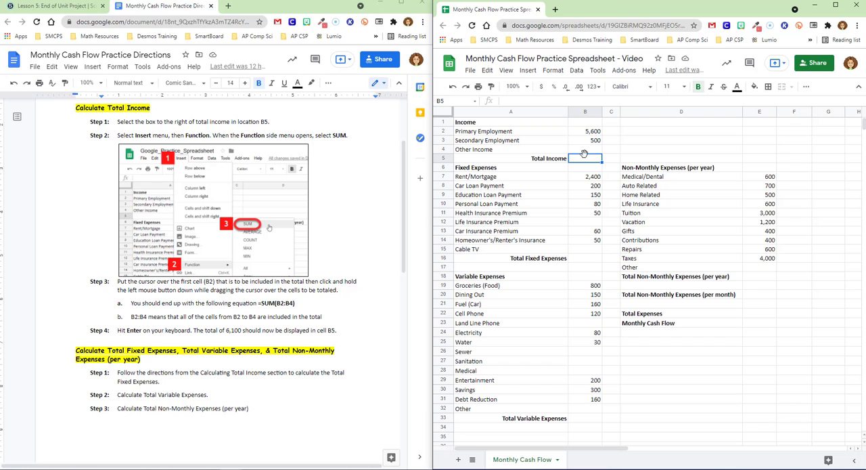
pyautogui.click(529, 72)
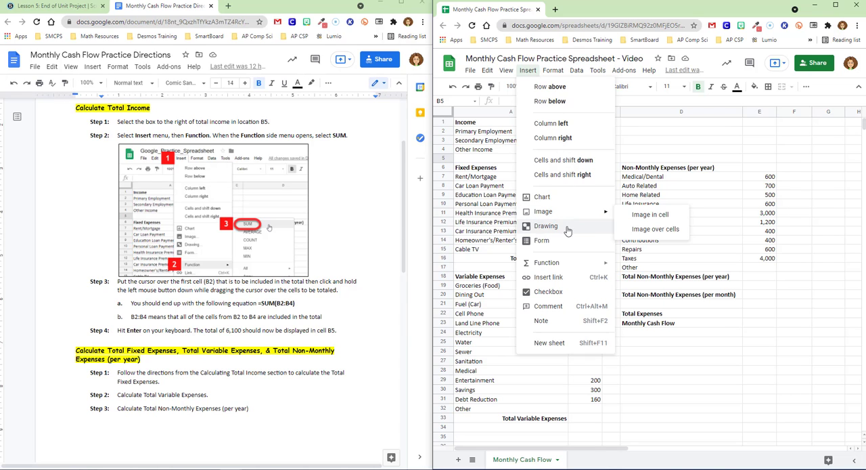
pyautogui.moveTo(575, 264)
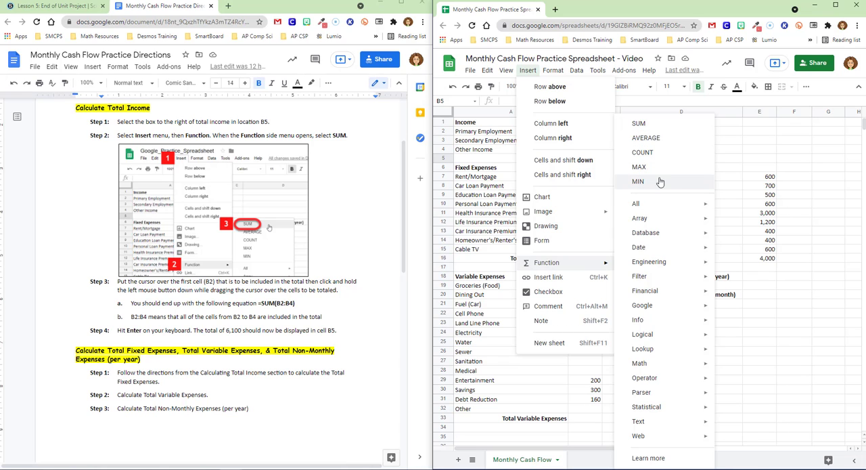
pyautogui.click(657, 129)
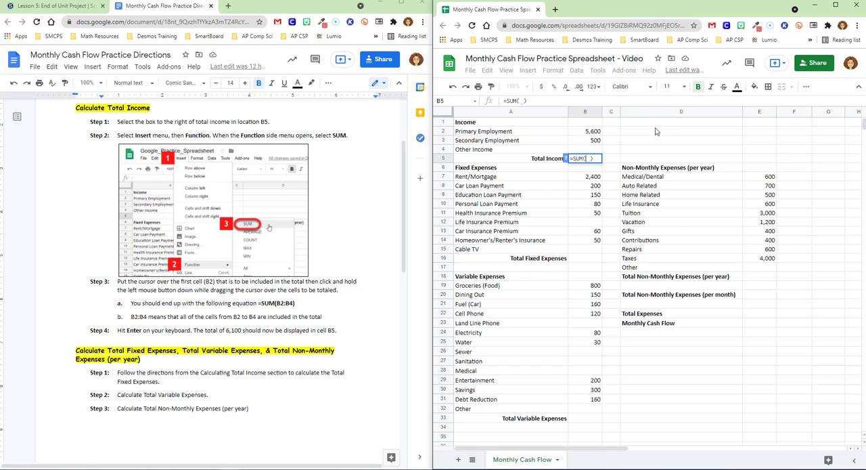
pyautogui.click(586, 133)
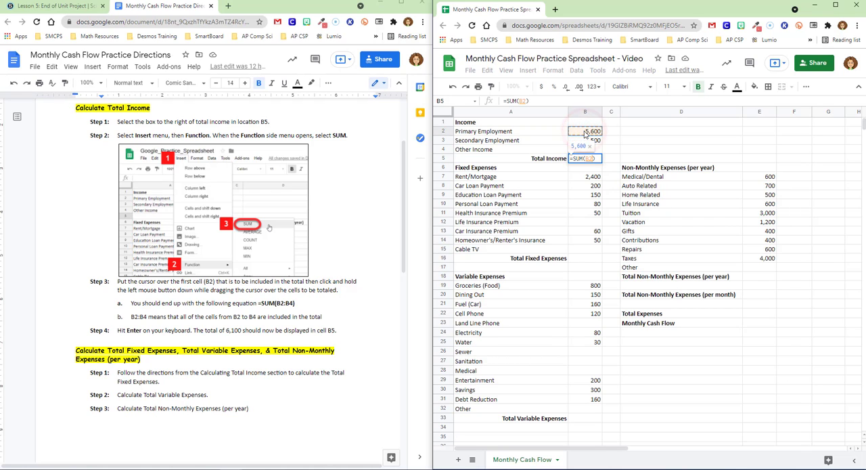
pyautogui.moveTo(587, 139)
pyautogui.mouseDown()
pyautogui.moveTo(593, 152)
pyautogui.moveTo(602, 147)
pyautogui.mouseUp()
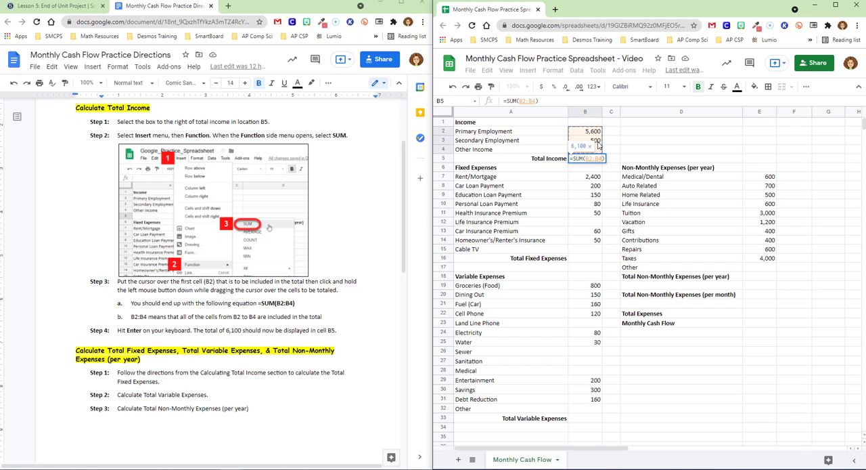
pyautogui.press('Return')
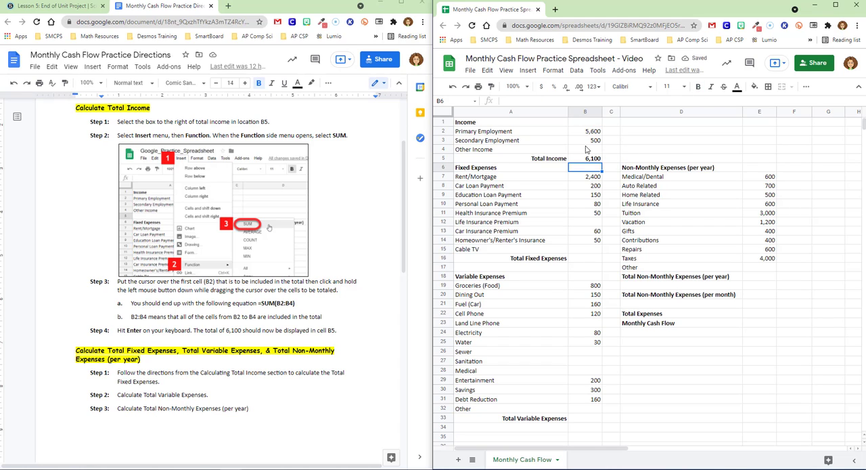
# Step: Enter 100 as the Other Income amount in B4 to test the Total Income formula
pyautogui.click(586, 149)
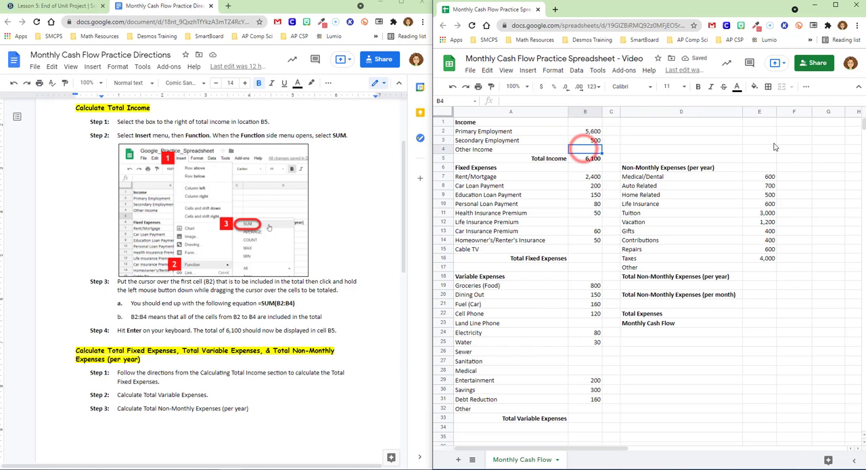
pyautogui.write('100')
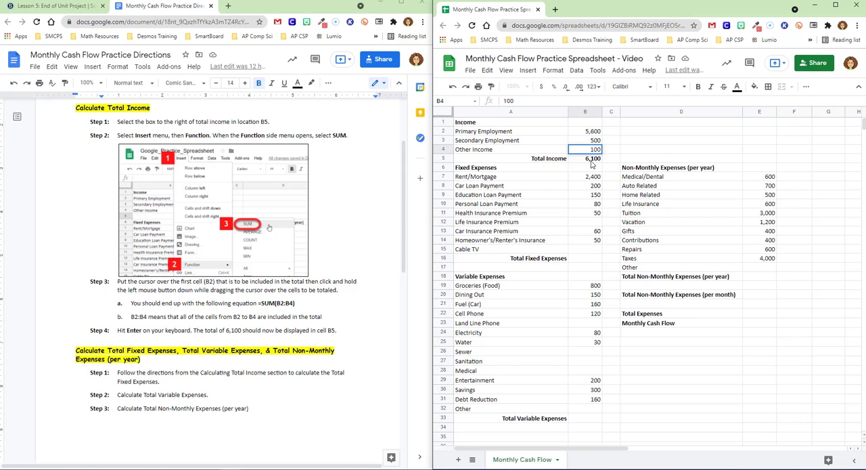
pyautogui.press('Return')
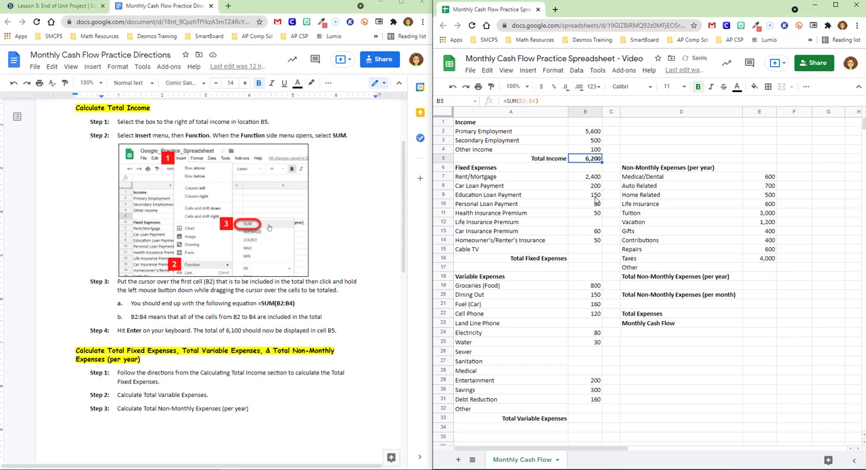
pyautogui.press('Up')
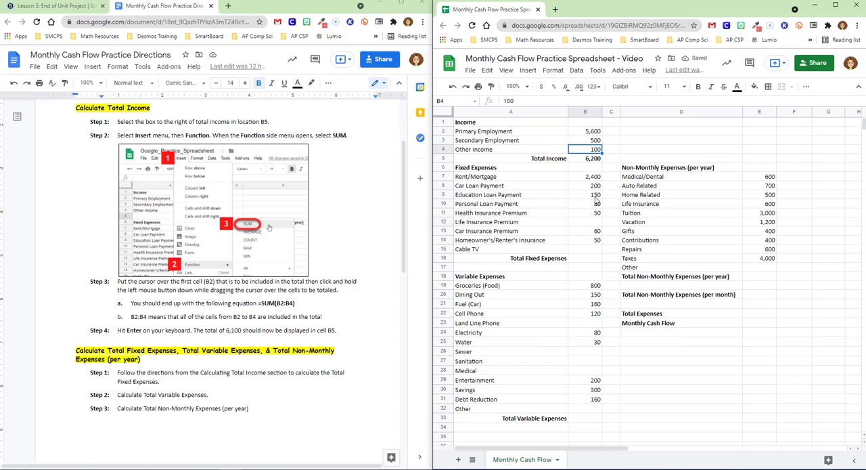
# Step: Undo the Other Income entry and the Total Income formula so that B4 and B5 are empty
pyautogui.click(453, 90)
pyautogui.click(453, 90)
pyautogui.click(452, 91)
pyautogui.click(453, 86)
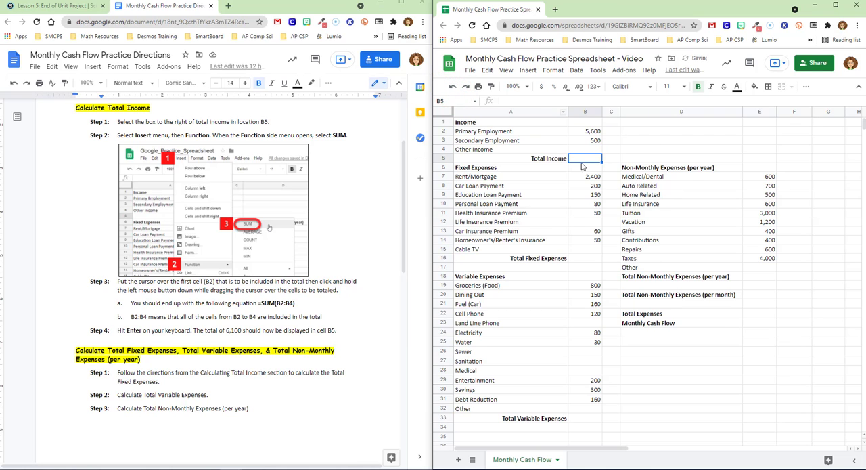
# Step: Try a SUM formula over B2:B5 in the Total Income cell B5, and undo it
pyautogui.click(535, 72)
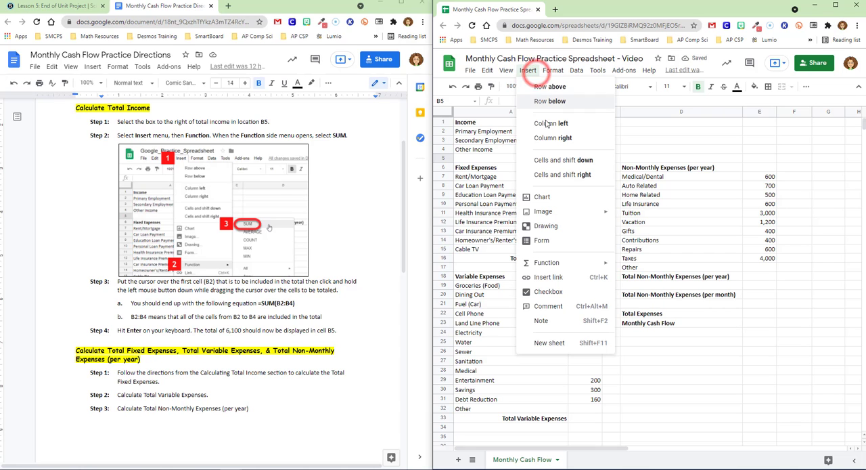
pyautogui.click(563, 263)
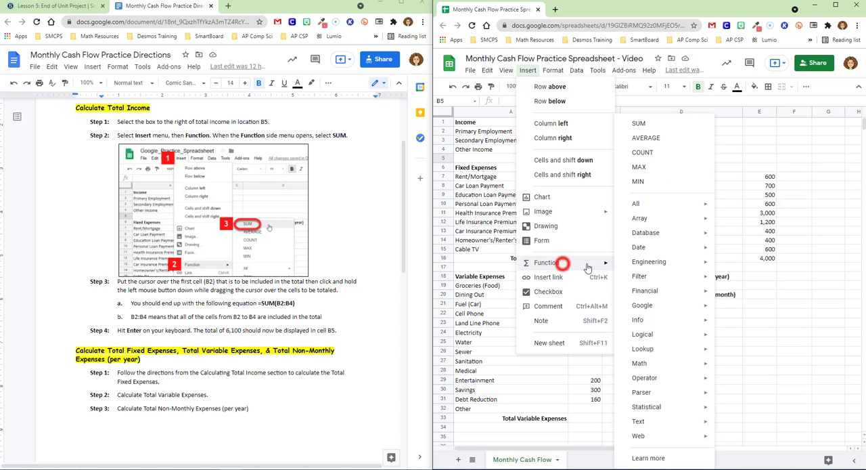
pyautogui.click(648, 124)
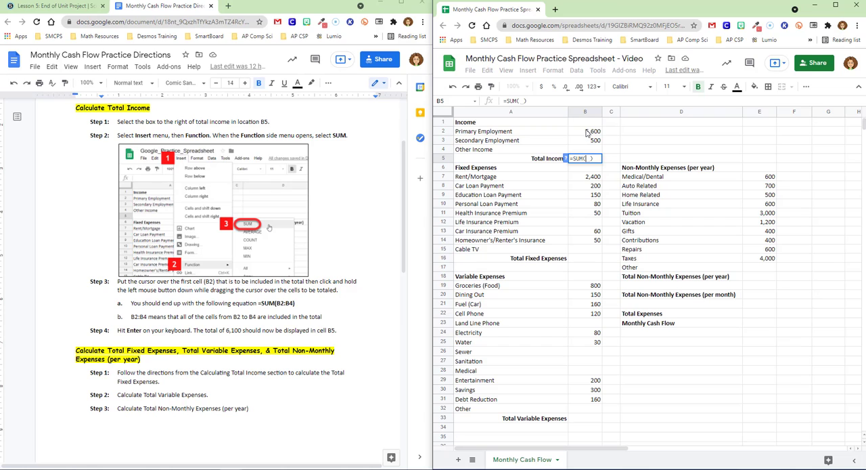
pyautogui.moveTo(588, 132); pyautogui.dragTo(588, 158)
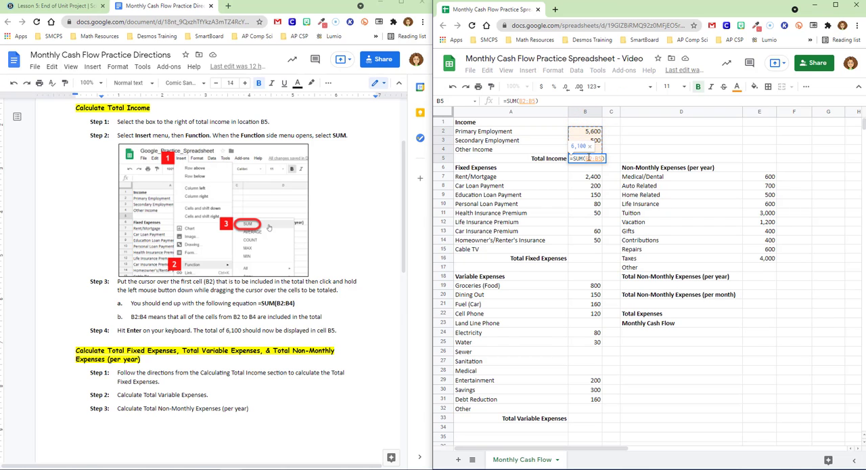
pyautogui.press('Return')
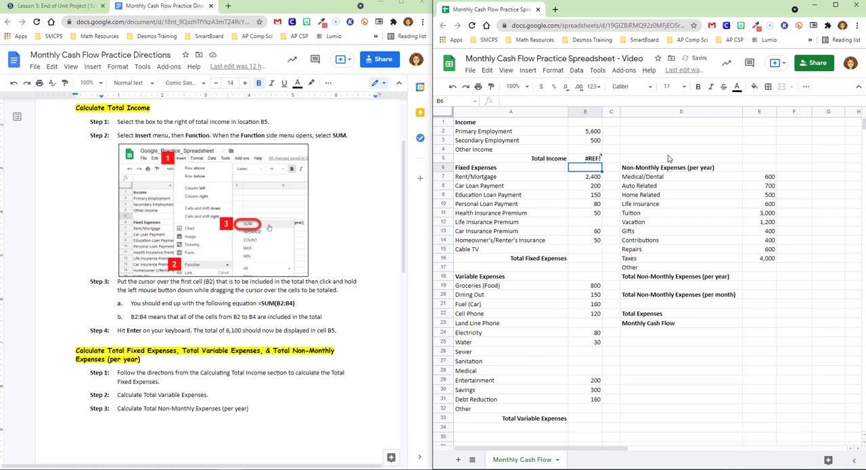
pyautogui.click(454, 89)
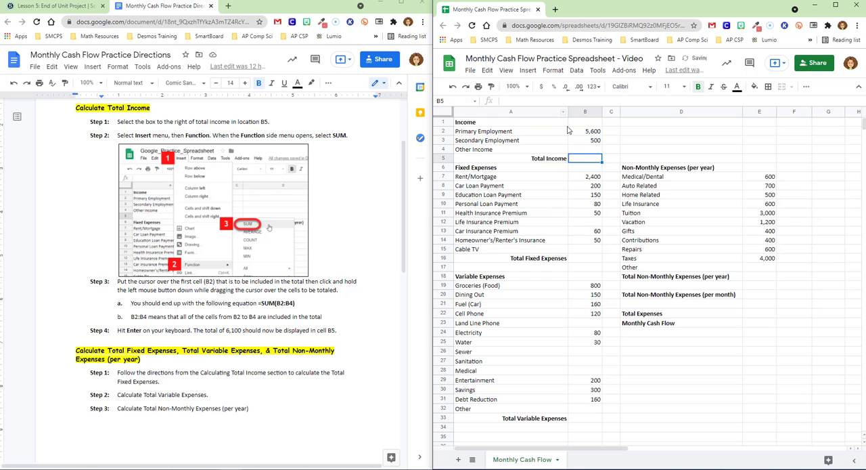
# Step: Calculate Total Income in B5 with the SUM function over the income amounts in B2:B4
pyautogui.click(527, 70)
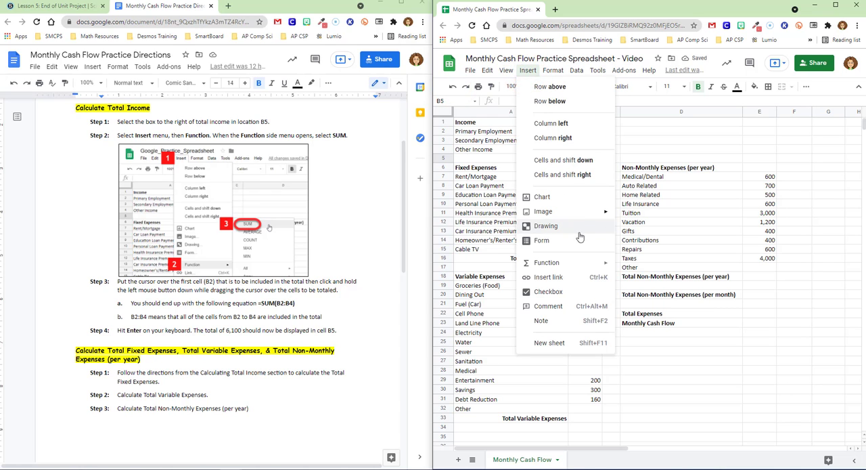
pyautogui.moveTo(589, 265)
pyautogui.click(648, 125)
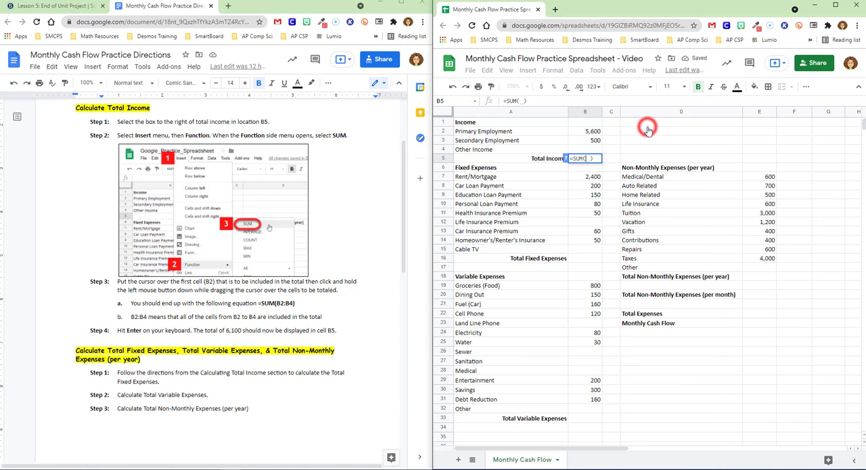
pyautogui.moveTo(590, 132); pyautogui.dragTo(597, 149)
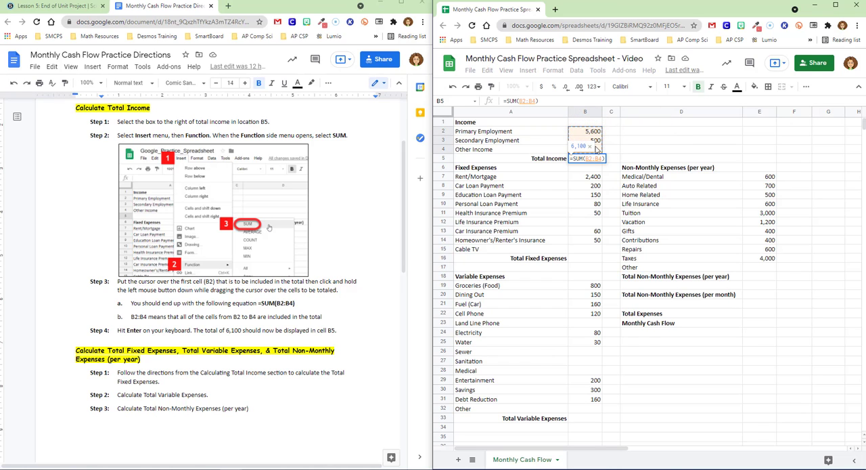
pyautogui.press('Return')
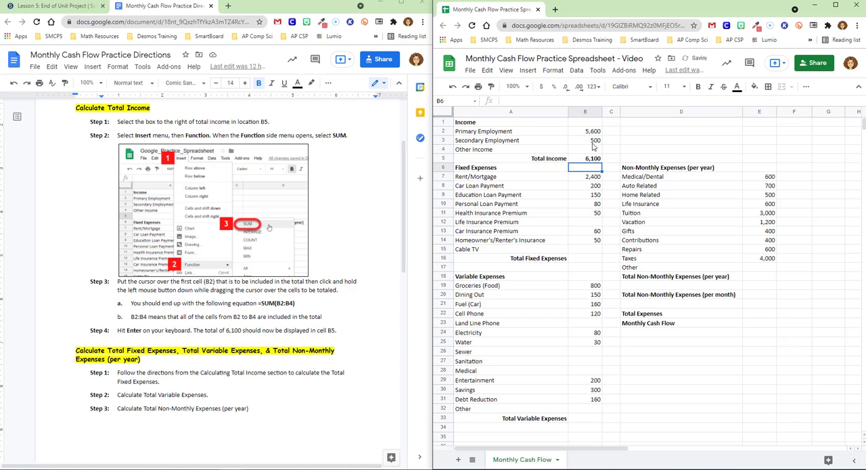
# Step: Calculate Total Fixed Expenses in B16 with the SUM function over B7:B15
pyautogui.scroll(-3, 363, 249)
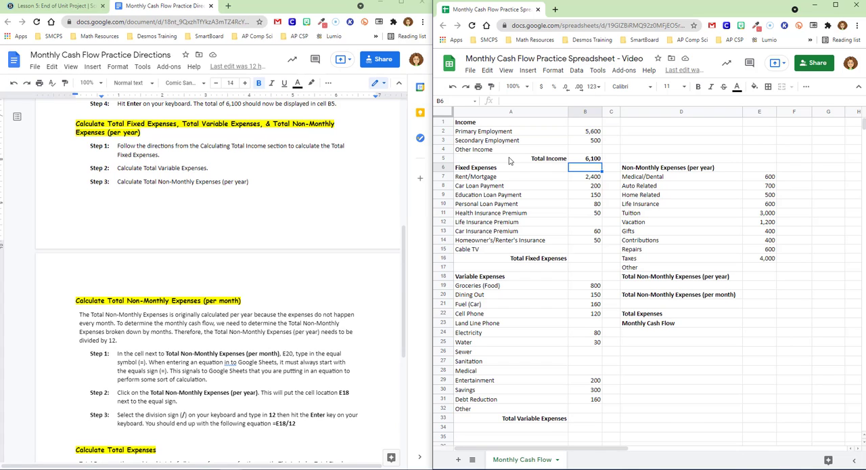
pyautogui.click(591, 261)
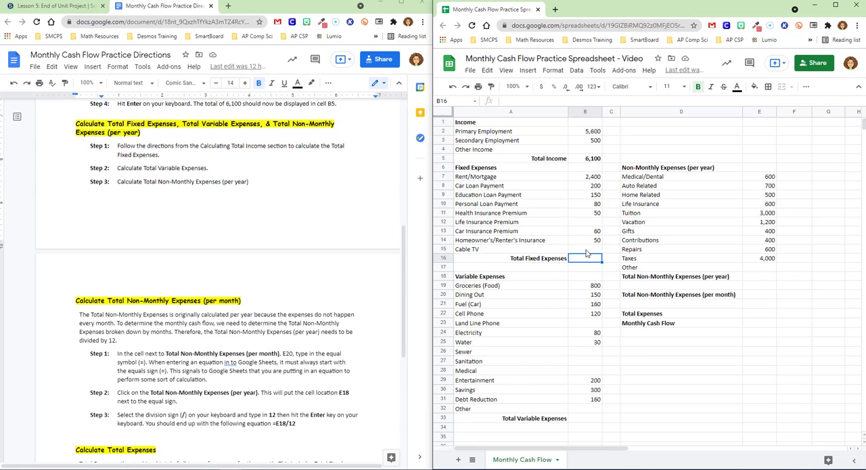
pyautogui.click(528, 70)
pyautogui.moveTo(576, 264)
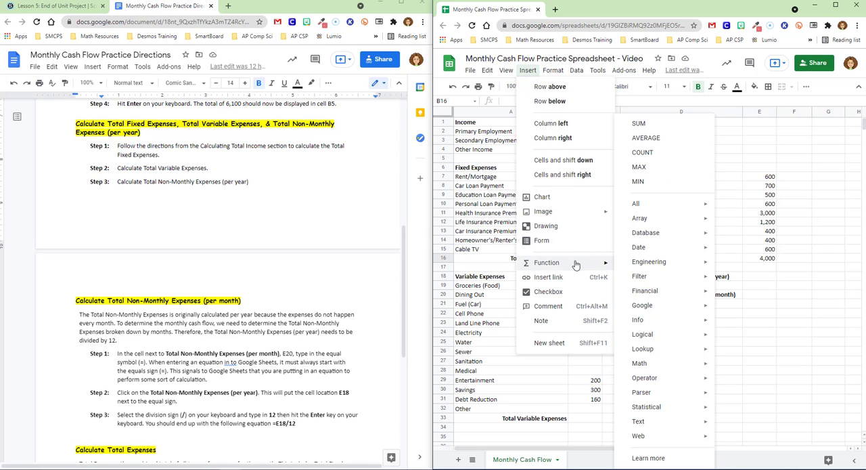
pyautogui.click(651, 125)
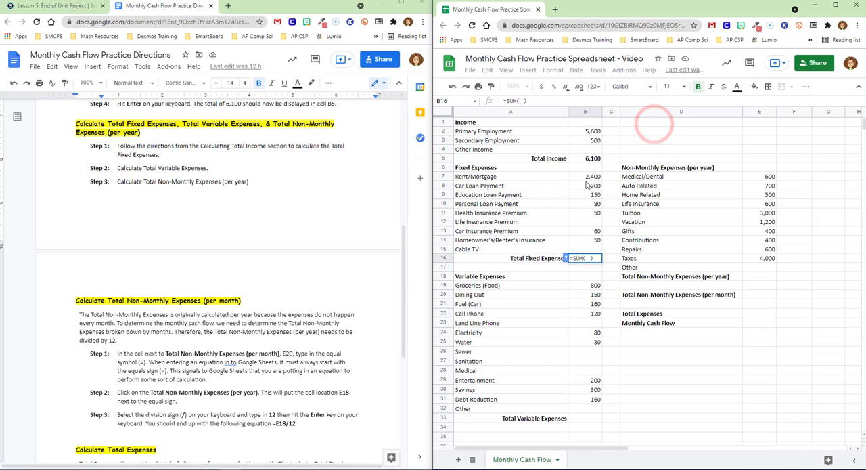
pyautogui.moveTo(586, 180); pyautogui.dragTo(593, 249)
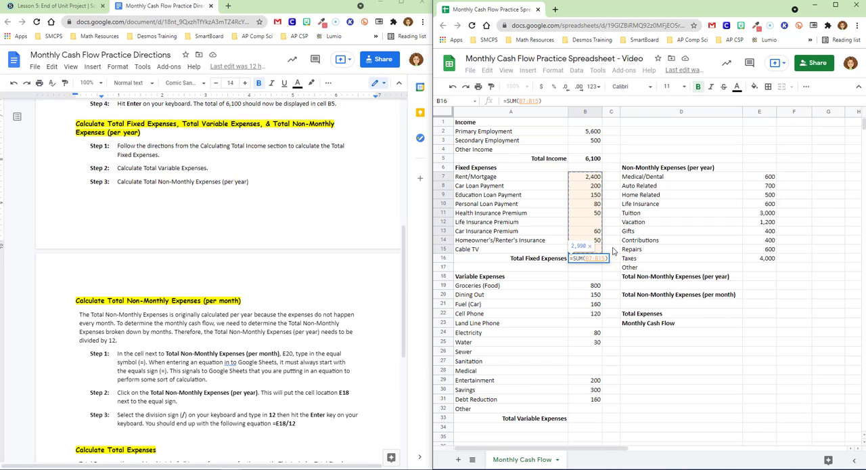
pyautogui.press('Return')
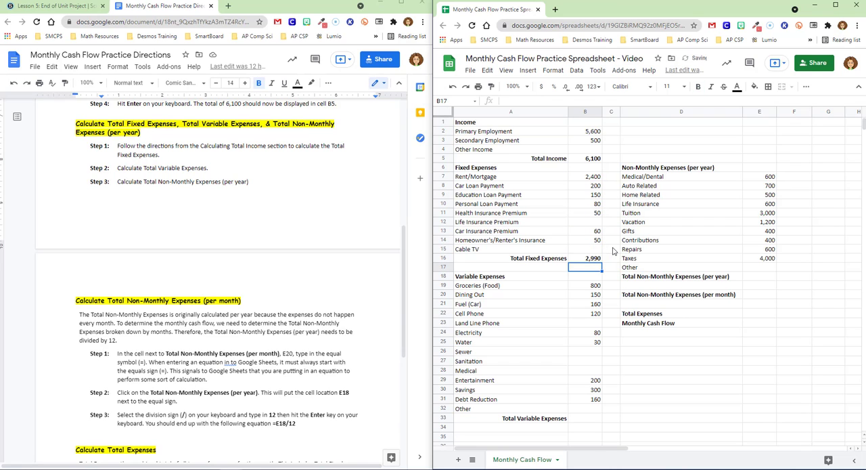
# Step: Calculate Total Variable Expenses in B33 with the SUM function over B19:B32
pyautogui.click(587, 418)
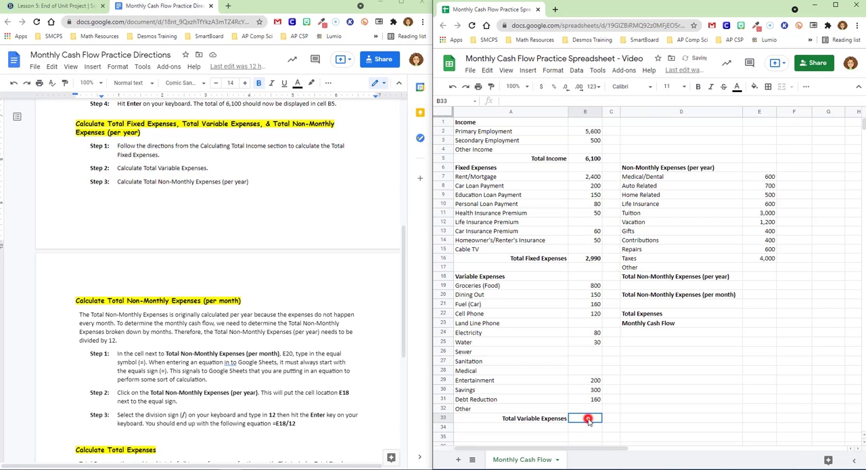
pyautogui.click(528, 71)
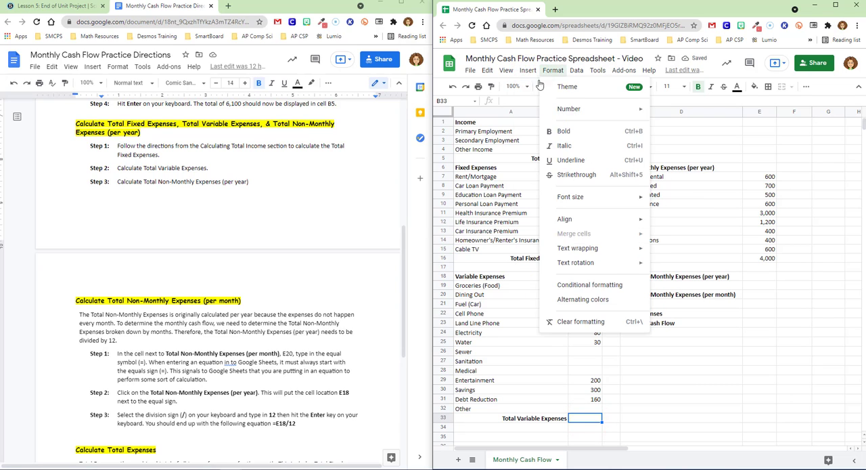
pyautogui.moveTo(555, 262)
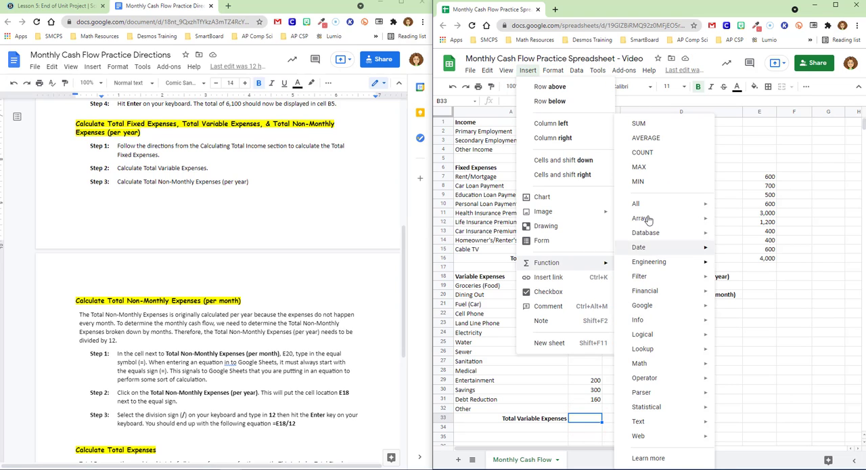
pyautogui.click(650, 124)
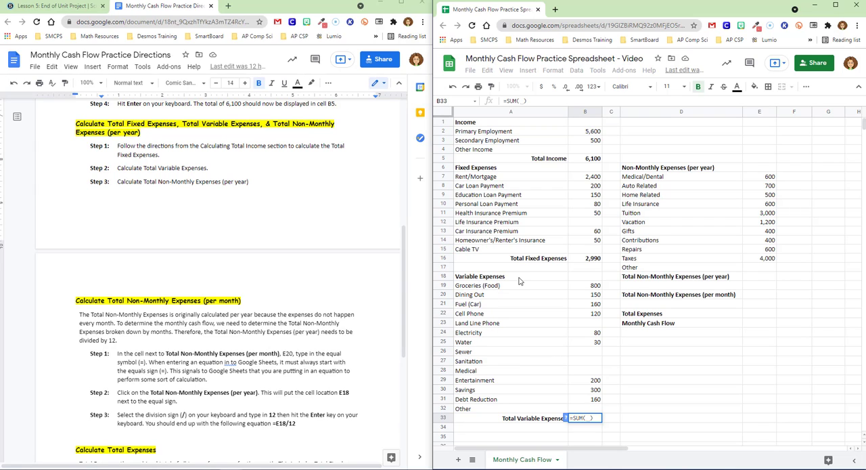
pyautogui.click(584, 287)
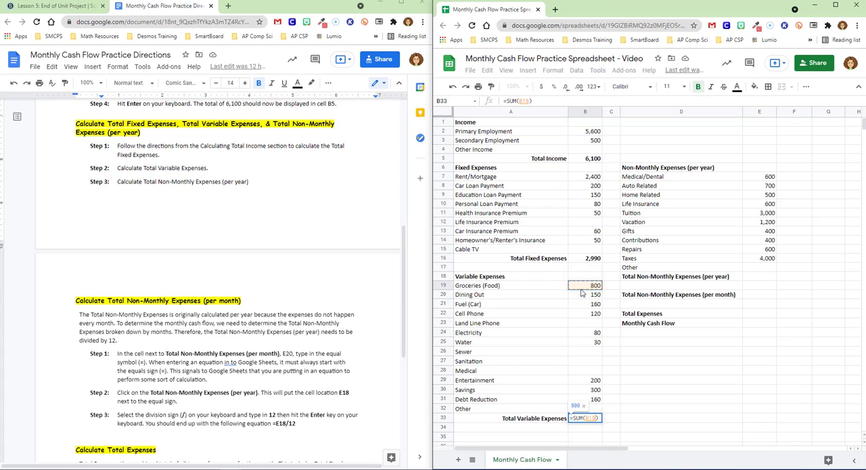
pyautogui.moveTo(582, 292); pyautogui.dragTo(597, 411)
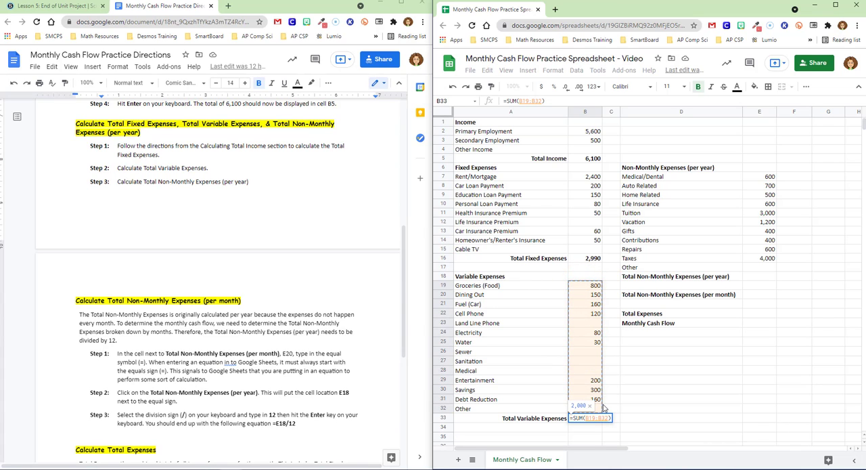
pyautogui.press('Return')
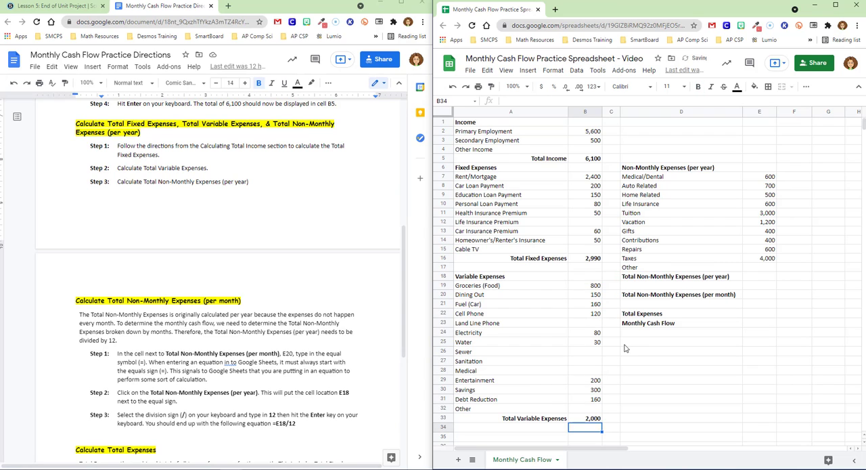
# Step: Calculate Total Non-Monthly Expenses (per year) in E18 with the SUM function over E7:E17
pyautogui.click(751, 276)
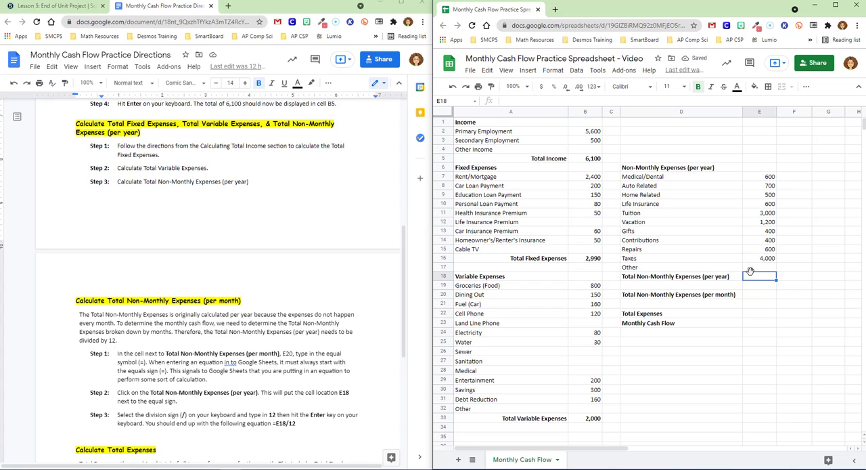
pyautogui.click(527, 70)
pyautogui.moveTo(572, 262)
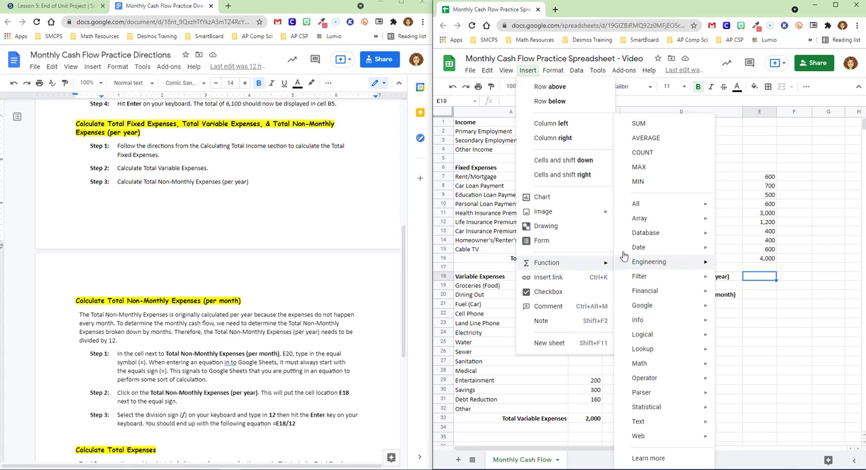
pyautogui.click(650, 125)
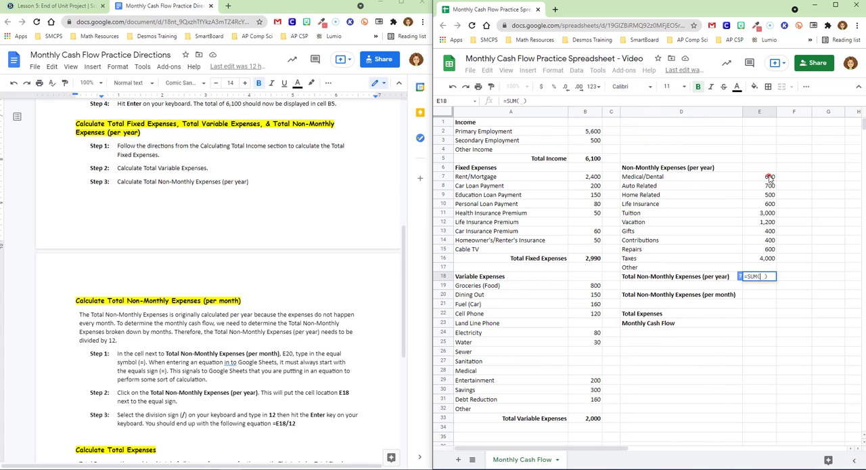
pyautogui.moveTo(769, 176); pyautogui.dragTo(765, 268)
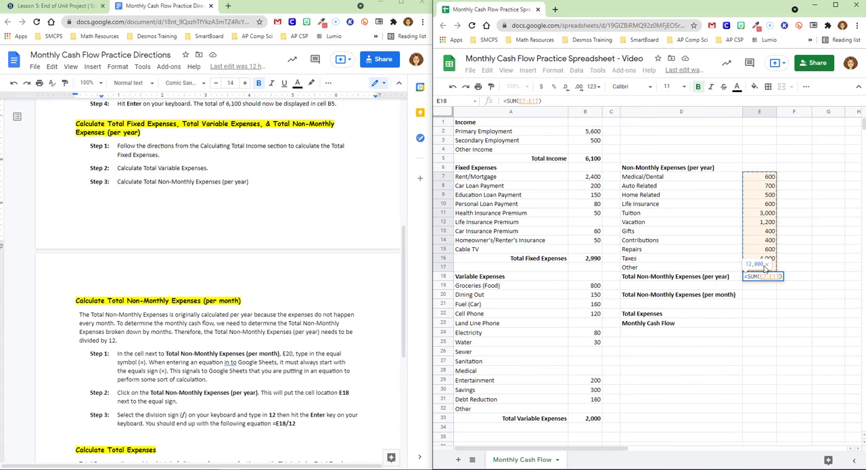
pyautogui.press('Return')
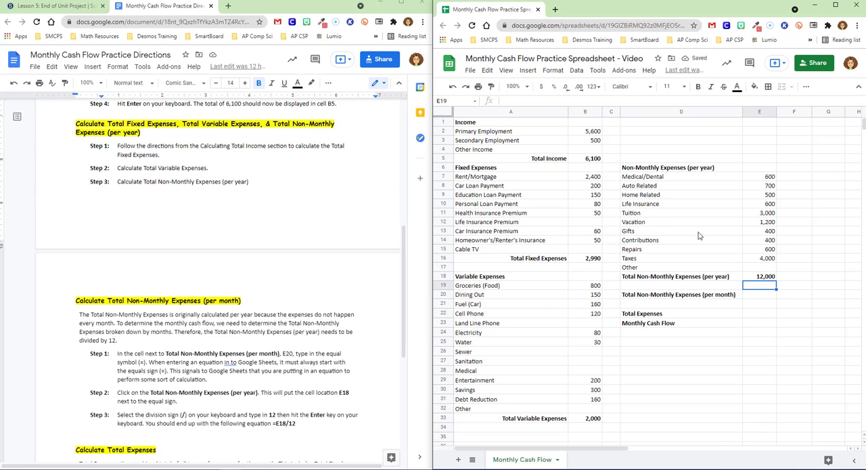
# Step: Try the fixed-number formula =12000/12 for Total Non-Monthly Expenses (per month) in E20
pyautogui.click(754, 296)
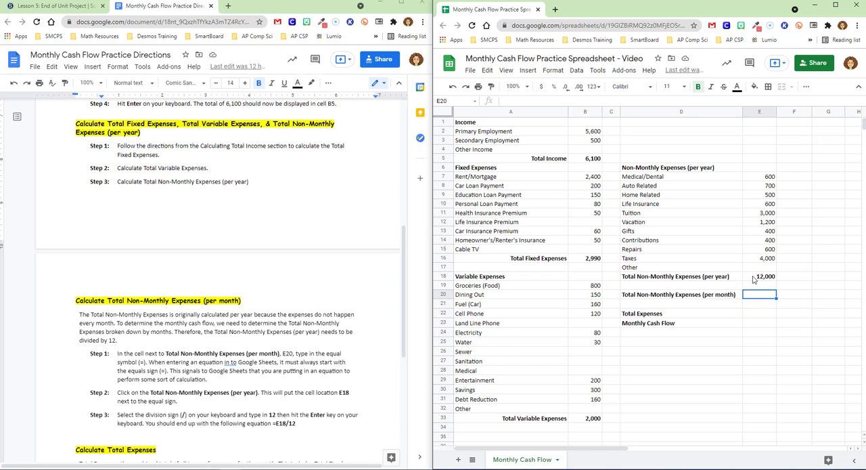
pyautogui.scroll(-5, 256, 314)
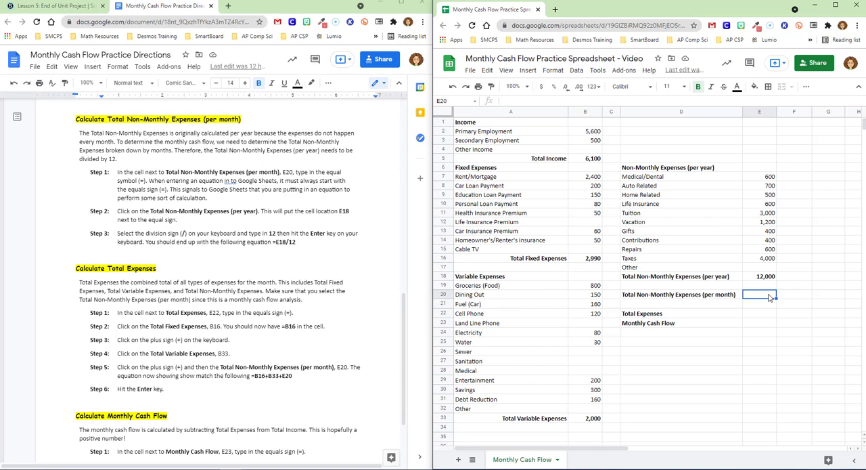
pyautogui.write('=')
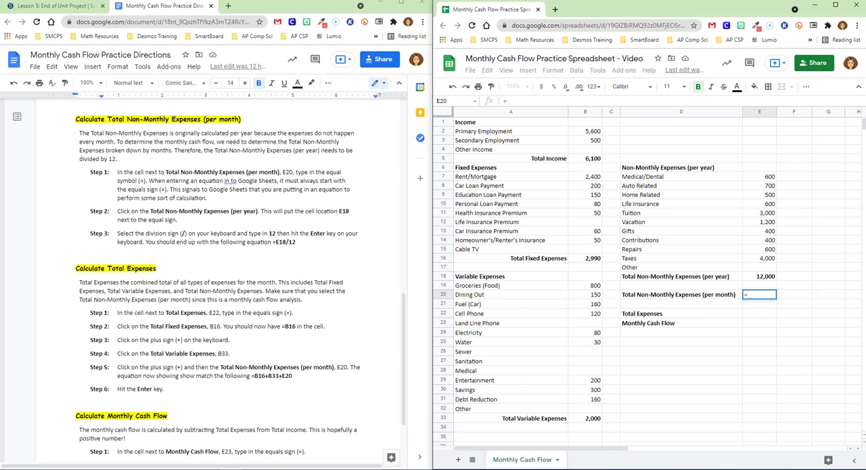
pyautogui.write('12000')
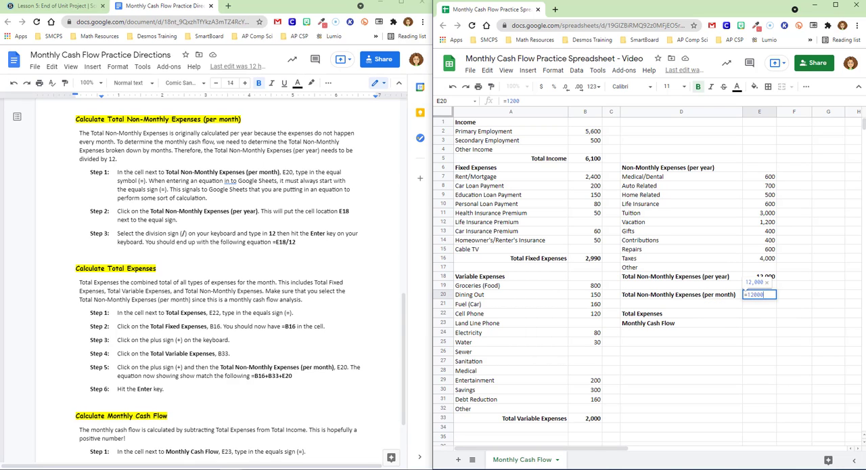
pyautogui.write('/12')
pyautogui.press('Return')
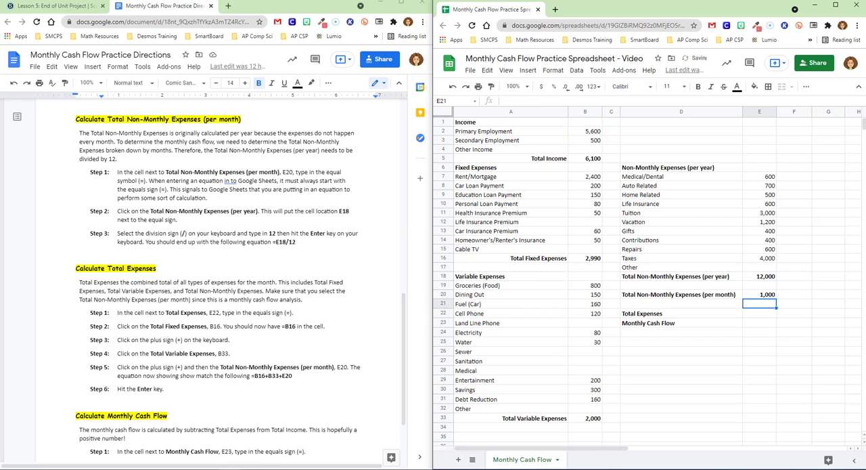
# Step: Test the fixed-number monthly formula by entering 5000 as the Other non-monthly expense in E17, and clear the entry
pyautogui.click(761, 267)
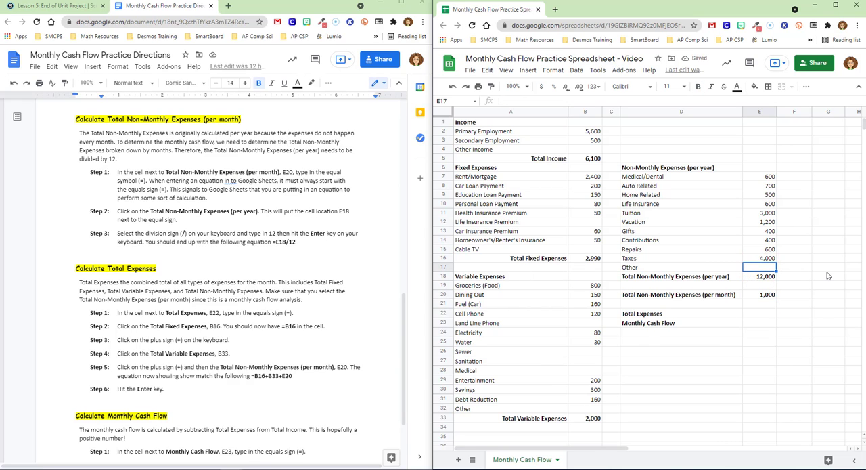
pyautogui.write('5000')
pyautogui.press('Return')
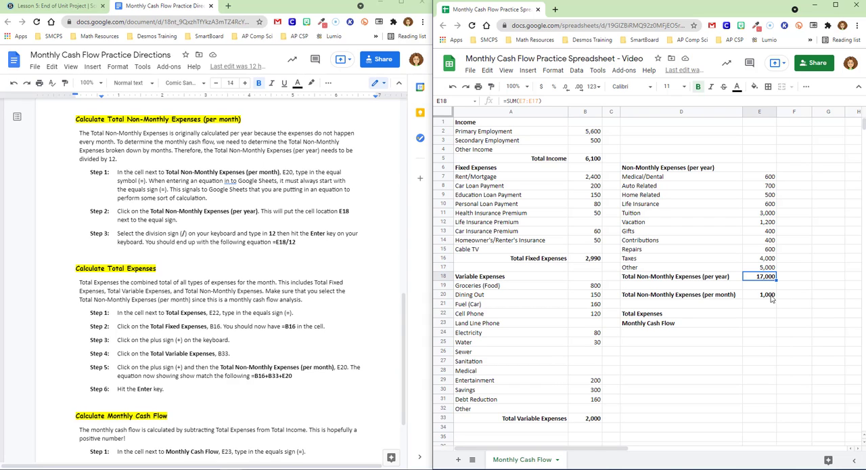
pyautogui.click(768, 267)
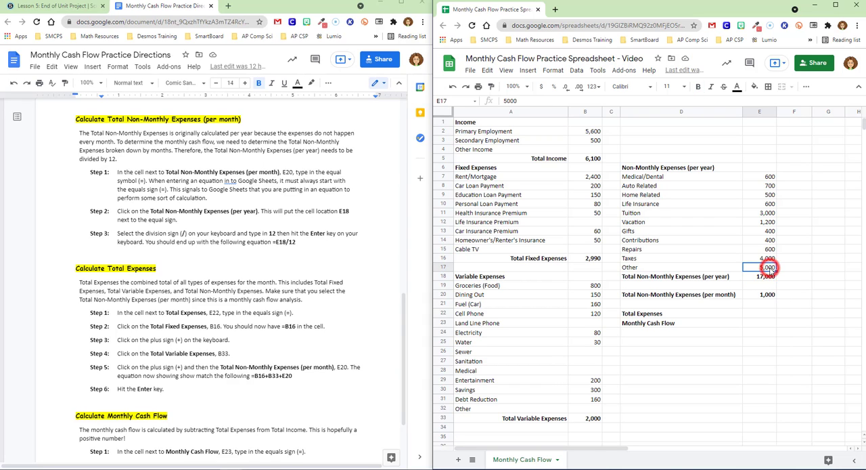
pyautogui.press('Delete')
# Step: Replace the formula for Total Non-Monthly Expenses (per month) in E20 with =E18/12, referencing the yearly total
pyautogui.click(763, 296)
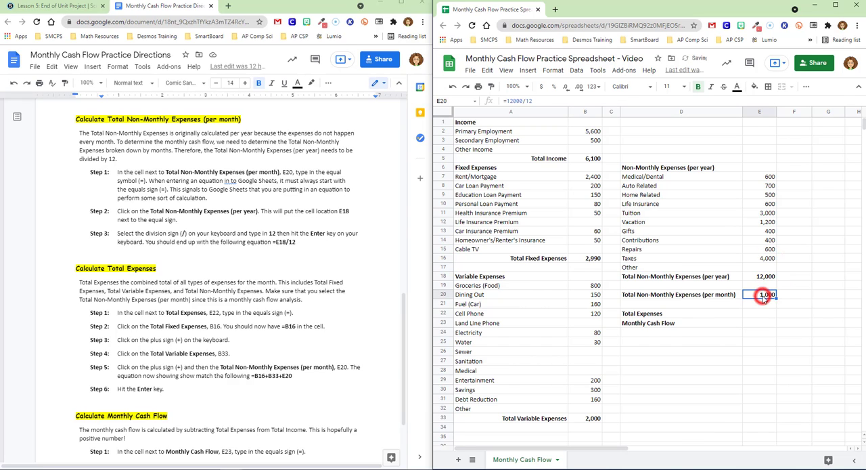
pyautogui.press('Delete')
pyautogui.write('=')
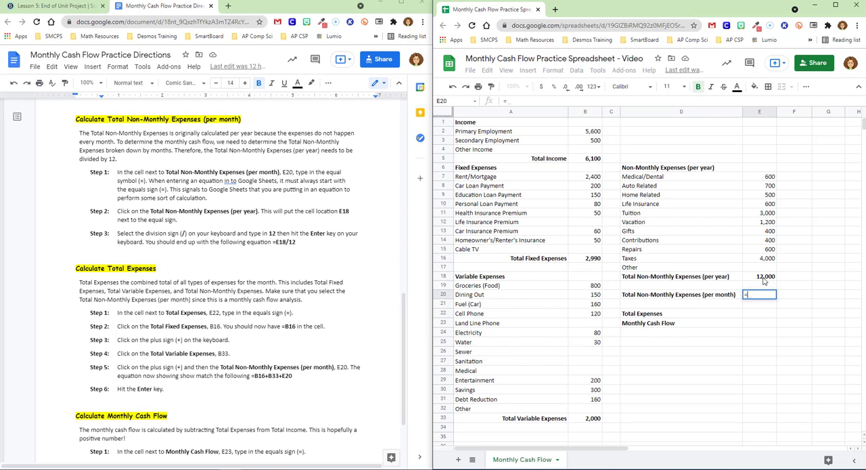
pyautogui.click(764, 278)
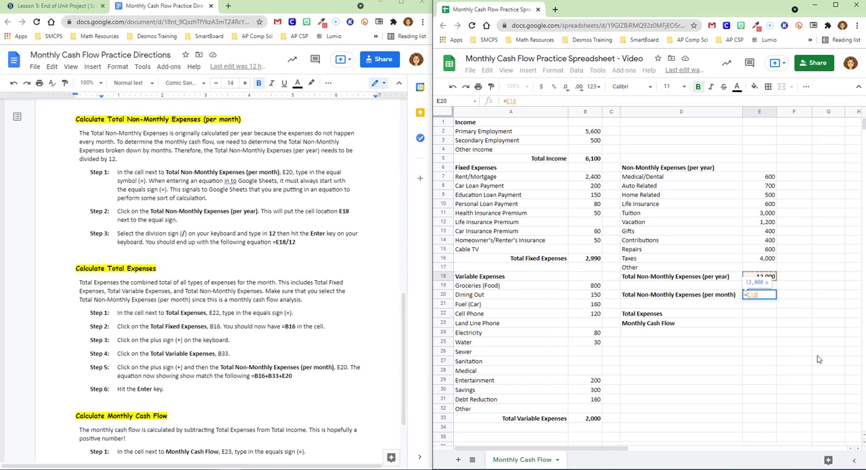
pyautogui.write('/12')
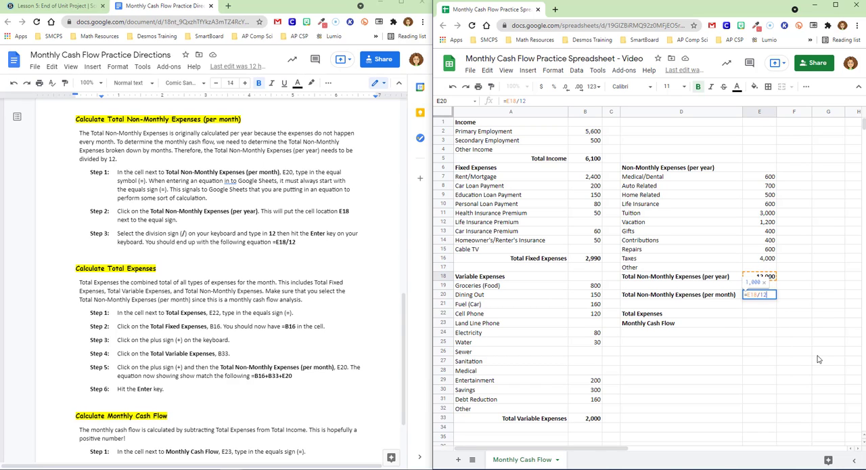
pyautogui.press('Return')
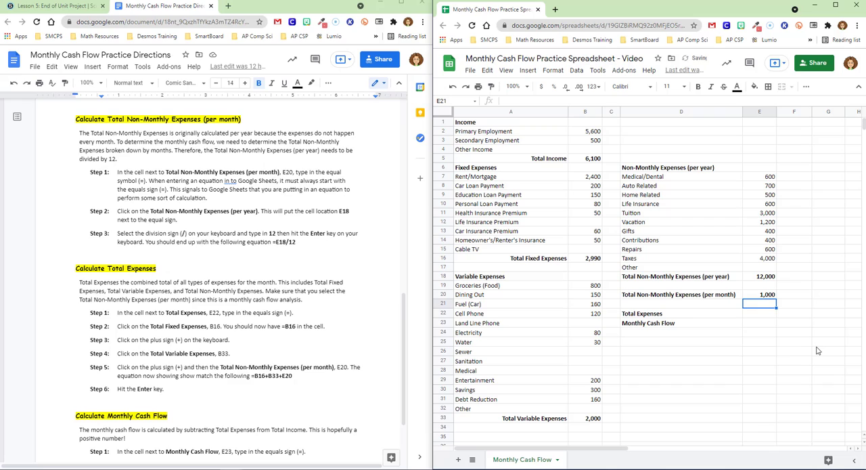
# Step: Test the cell-reference formula by entering 5000 in the Other non-monthly expense cell E17, and clear it again
pyautogui.click(764, 268)
pyautogui.write('5,00')
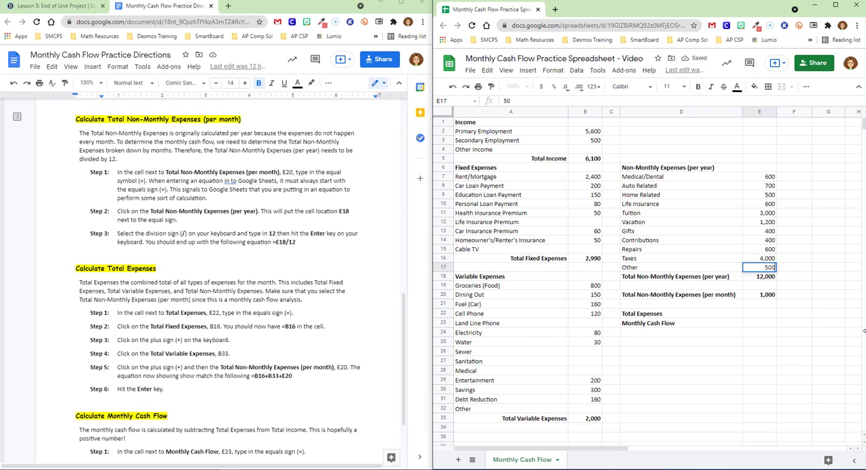
pyautogui.write('0')
pyautogui.press('Return')
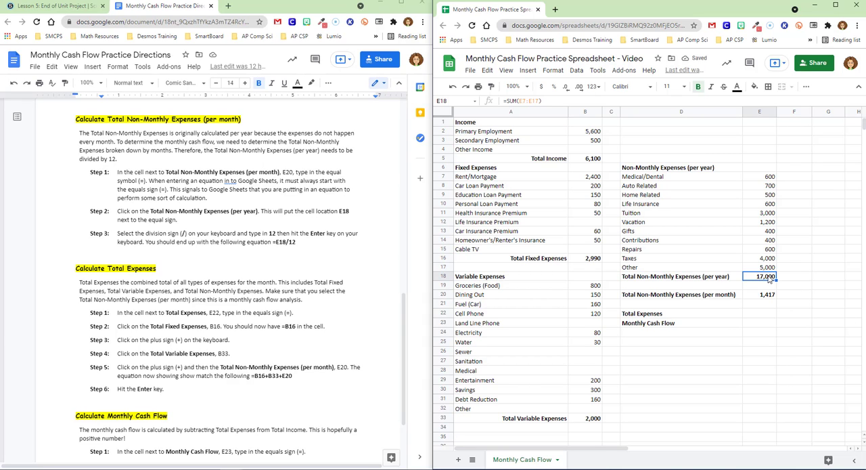
pyautogui.click(766, 269)
pyautogui.press('Delete')
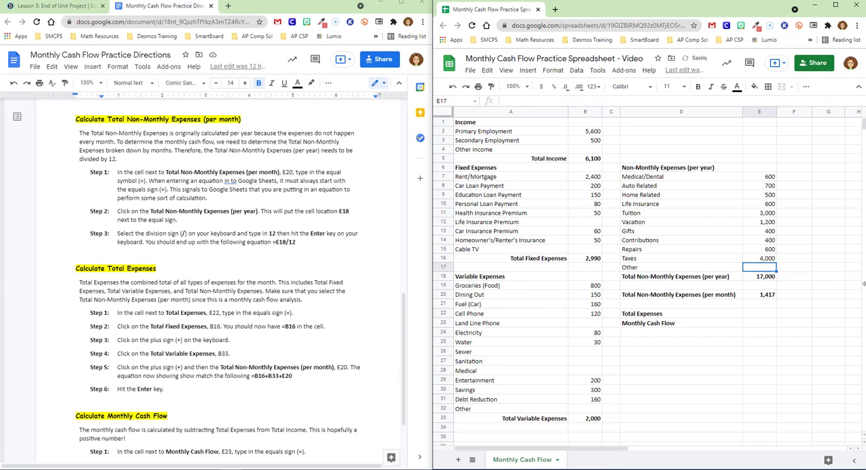
pyautogui.press('Down')
pyautogui.press('Down')
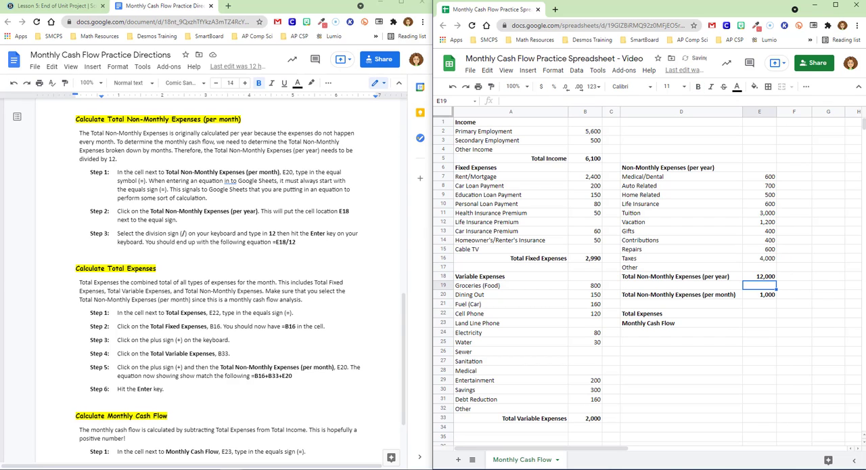
# Step: Review the directions for Total Expenses and locate the fixed, variable and non-monthly expense sections in the spreadsheet
pyautogui.click(755, 316)
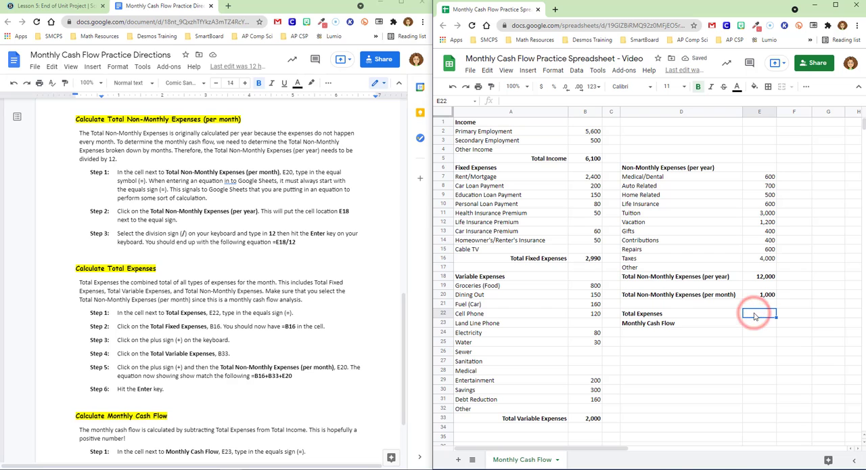
pyautogui.scroll(-3, 134, 221)
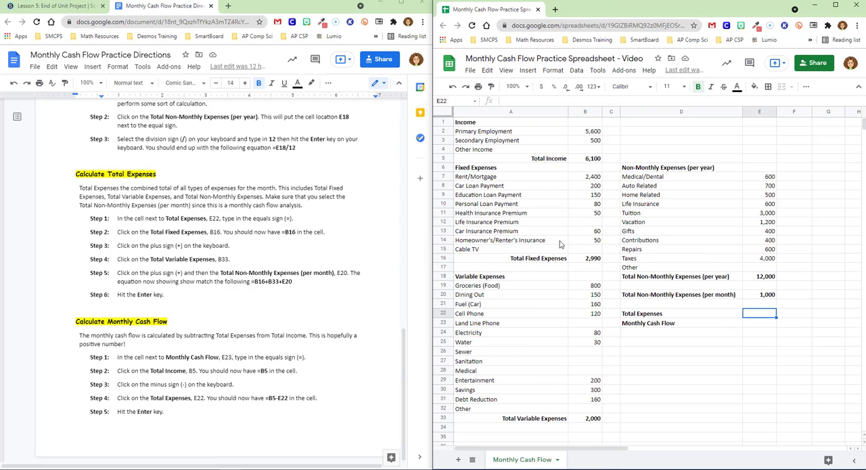
pyautogui.click(513, 207)
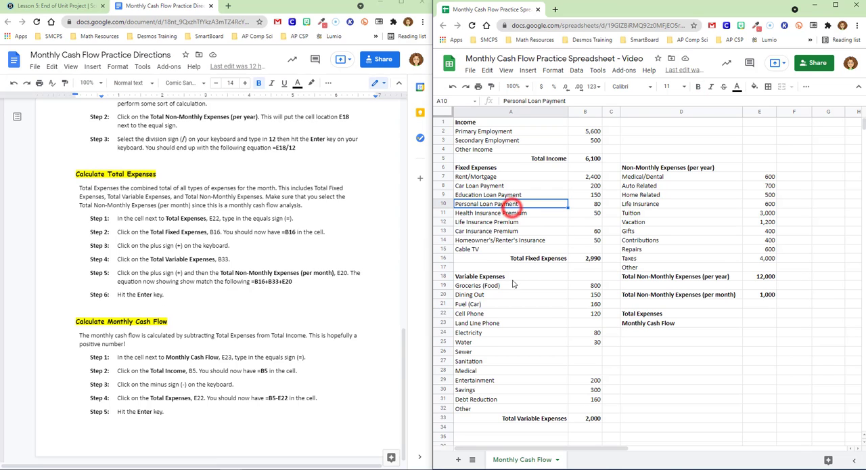
pyautogui.click(494, 277)
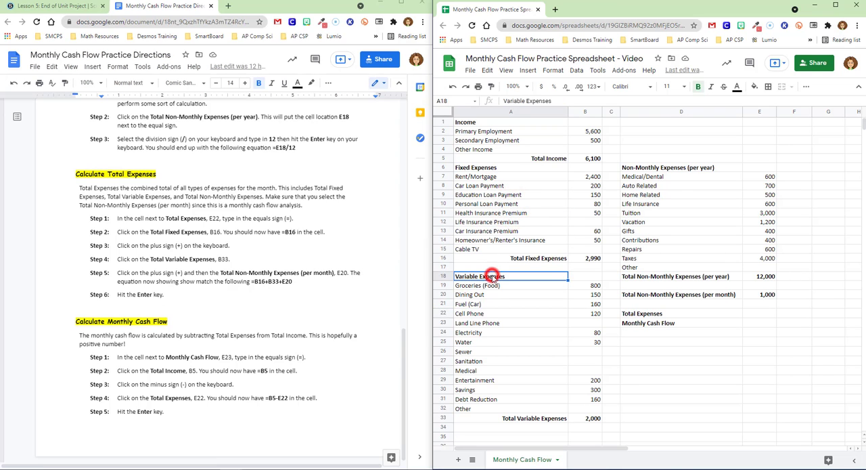
pyautogui.click(681, 170)
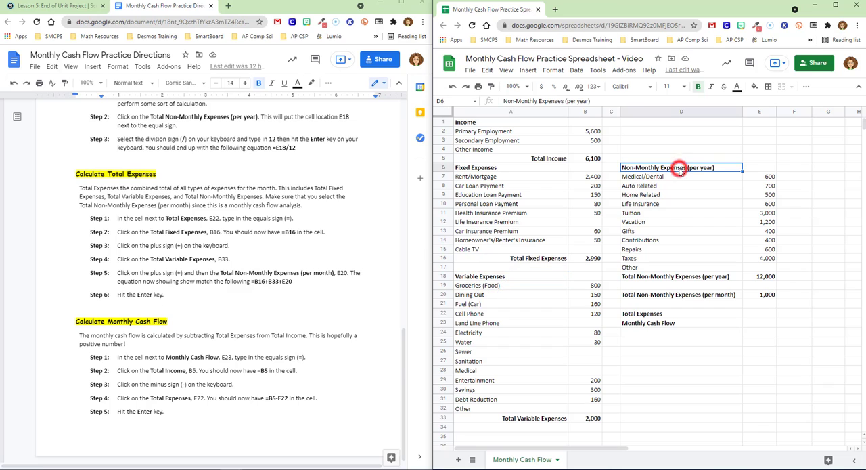
# Step: Enter the Total Expenses formula =B16+B33+E20 in E22 and dismiss the autofill suggestion for the cell below
pyautogui.click(756, 315)
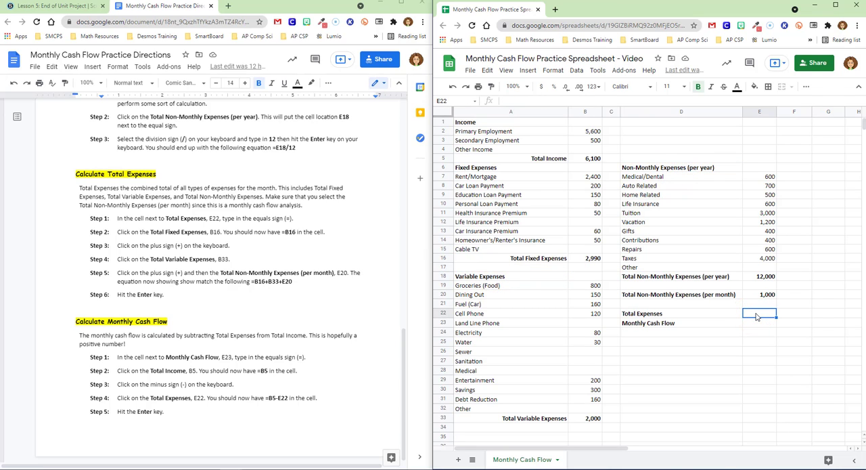
pyautogui.write('=')
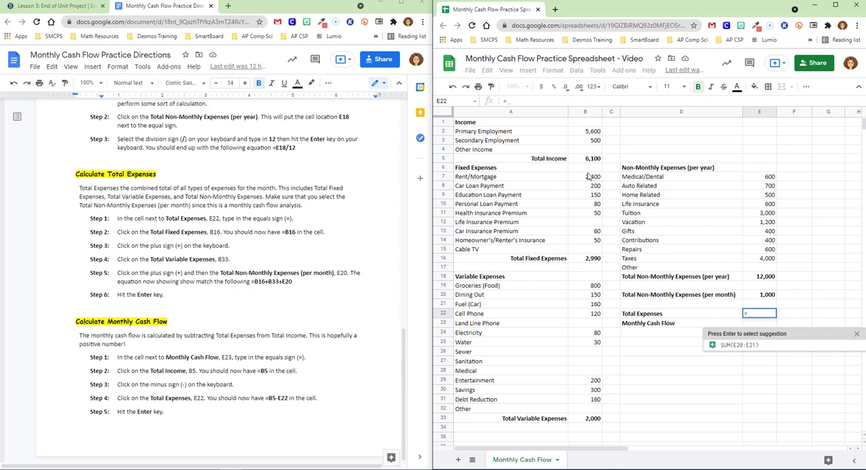
pyautogui.click(593, 261)
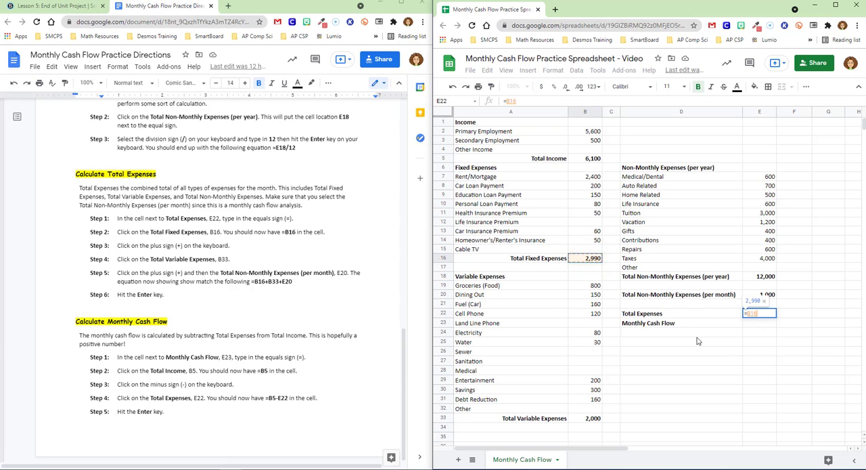
pyautogui.write('+')
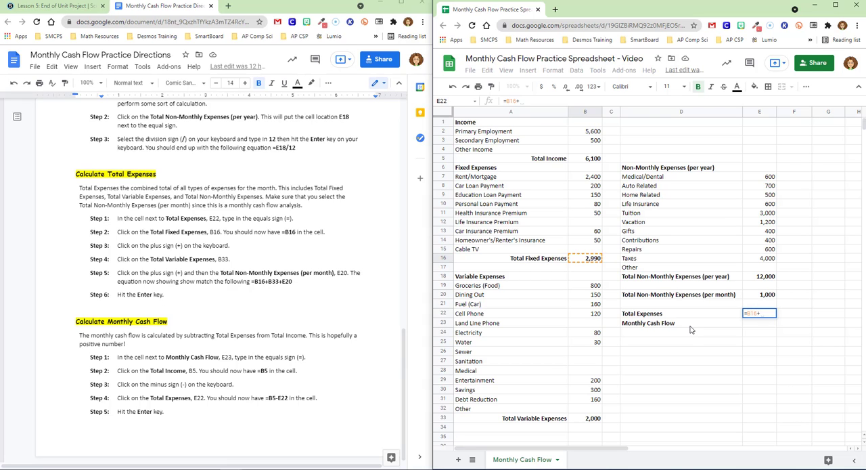
pyautogui.click(592, 420)
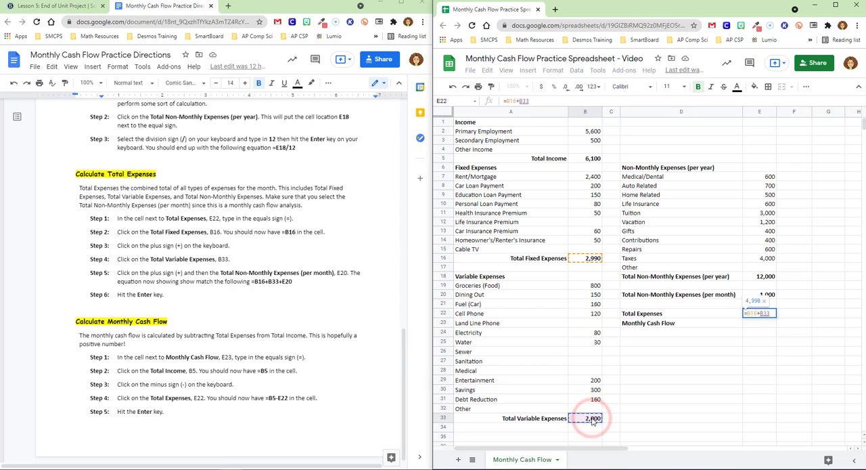
pyautogui.write('+')
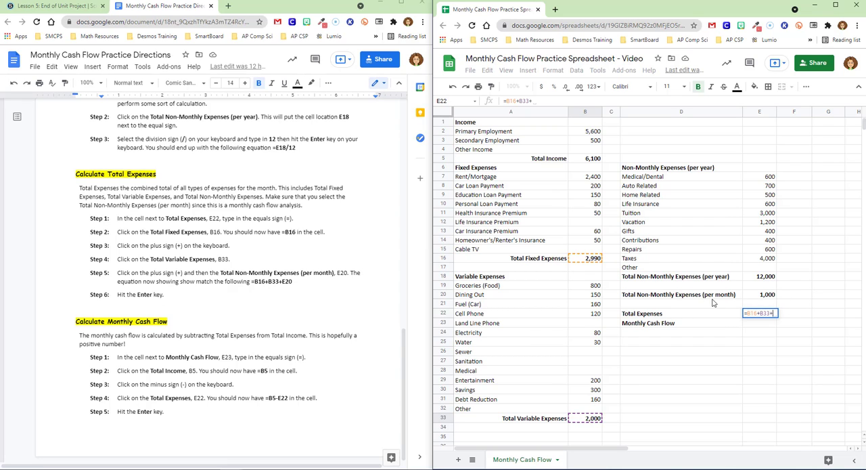
pyautogui.click(765, 296)
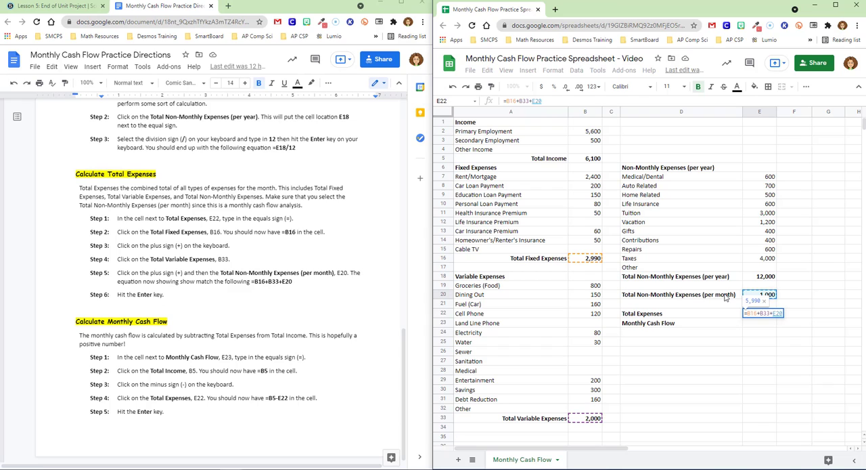
pyautogui.press('Return')
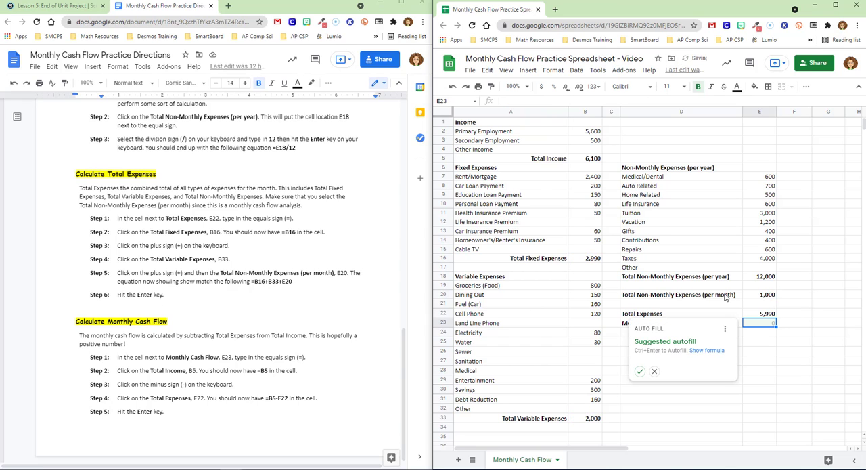
pyautogui.click(654, 371)
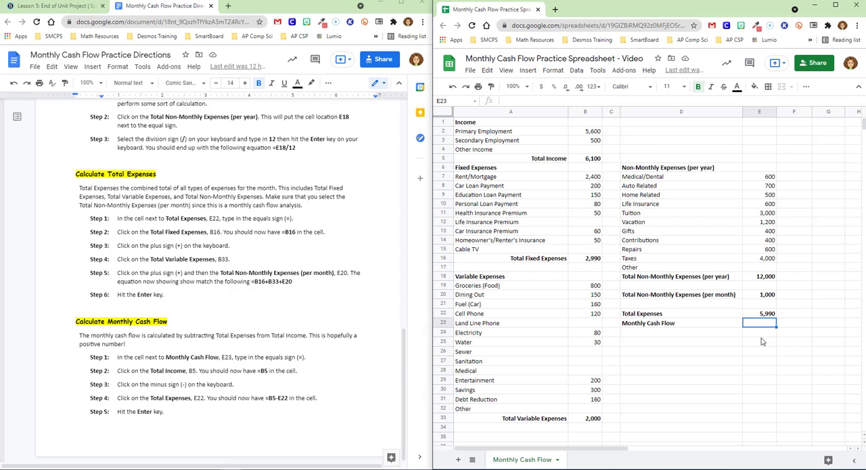
# Step: Enter the Monthly Cash Flow formula =B5-E22 in E23, subtracting Total Expenses from Total Income
pyautogui.write('=')
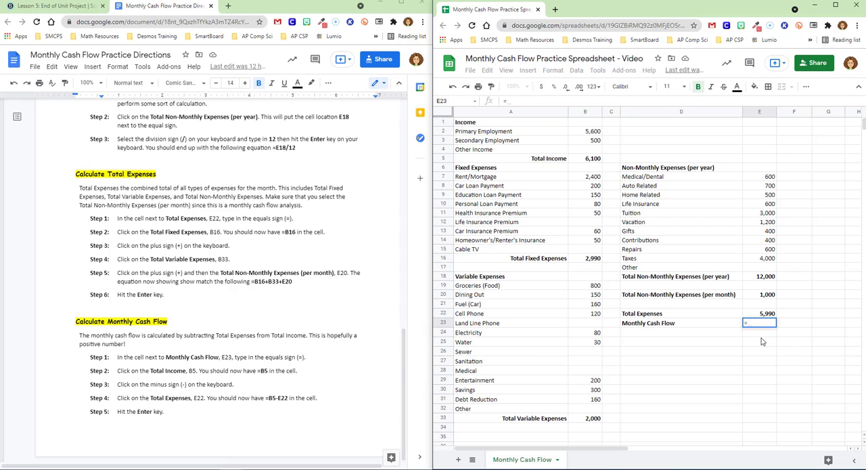
pyautogui.click(587, 162)
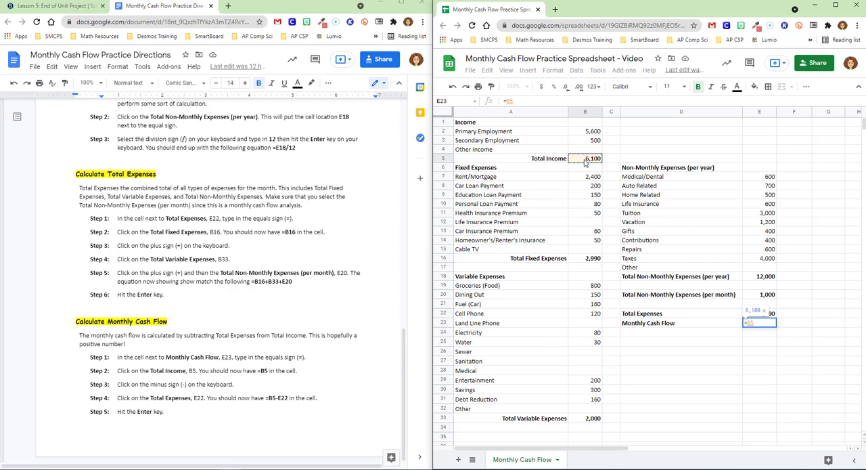
pyautogui.write('-')
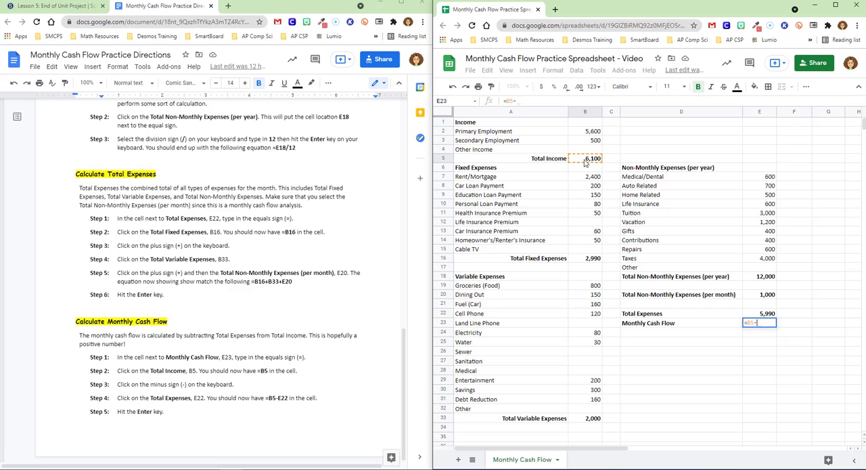
pyautogui.click(762, 317)
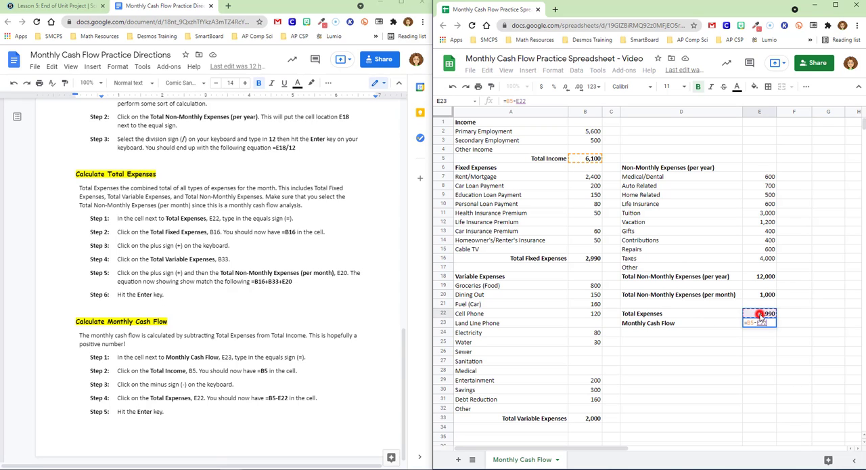
pyautogui.press('Return')
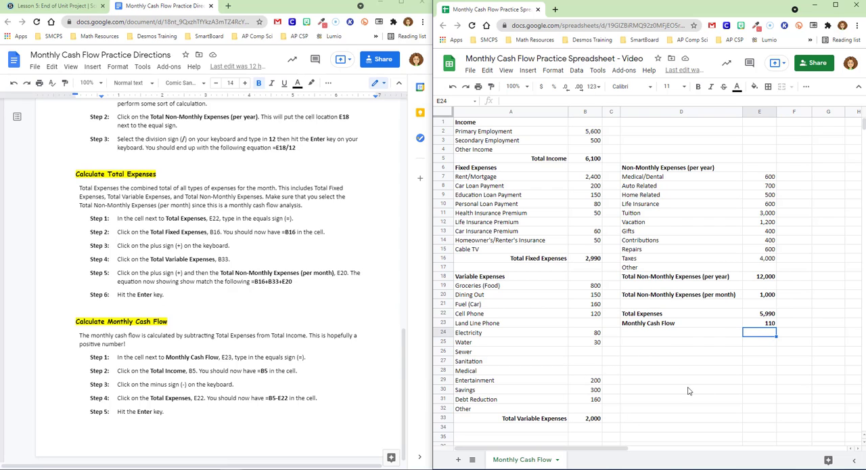
# Step: Test the cash flow formulas by changing the Car Loan Payment in B8 to 400, and undo that change
pyautogui.click(594, 186)
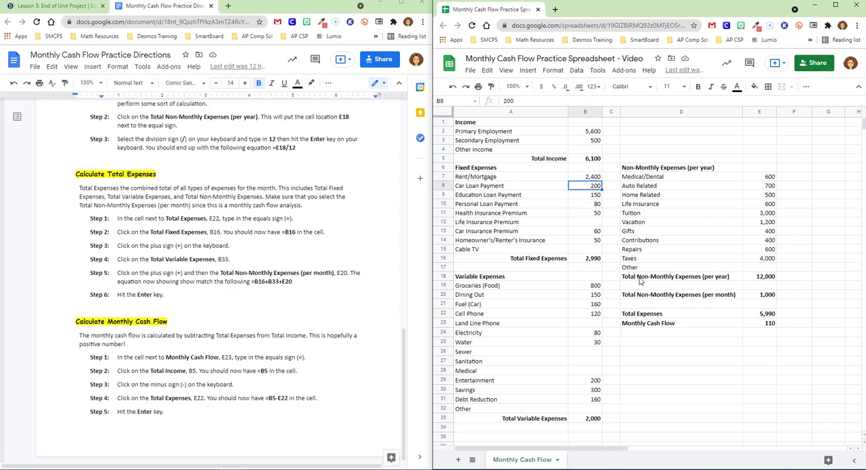
pyautogui.write('4')
pyautogui.press('Return')
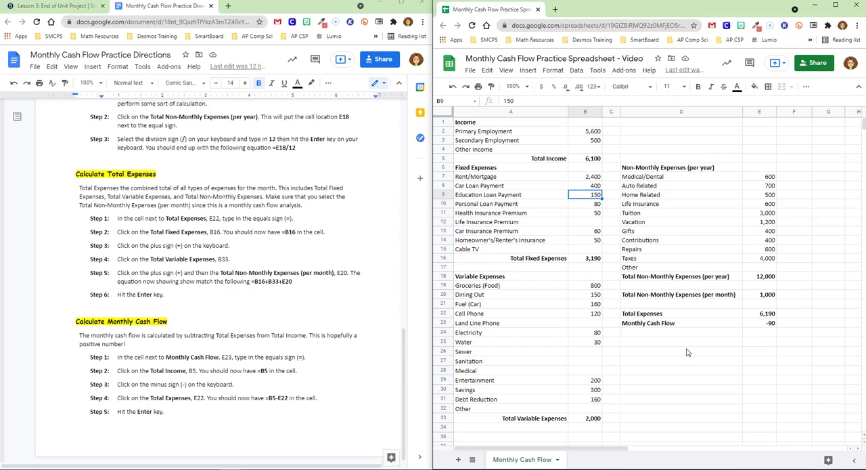
pyautogui.click(452, 86)
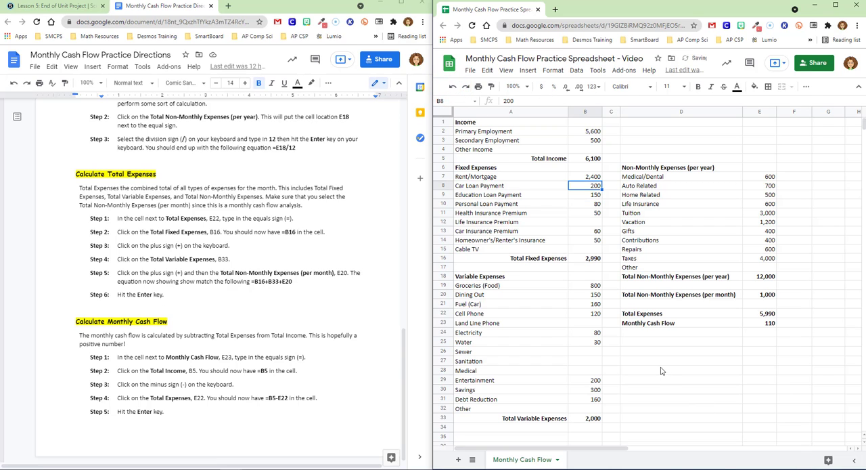